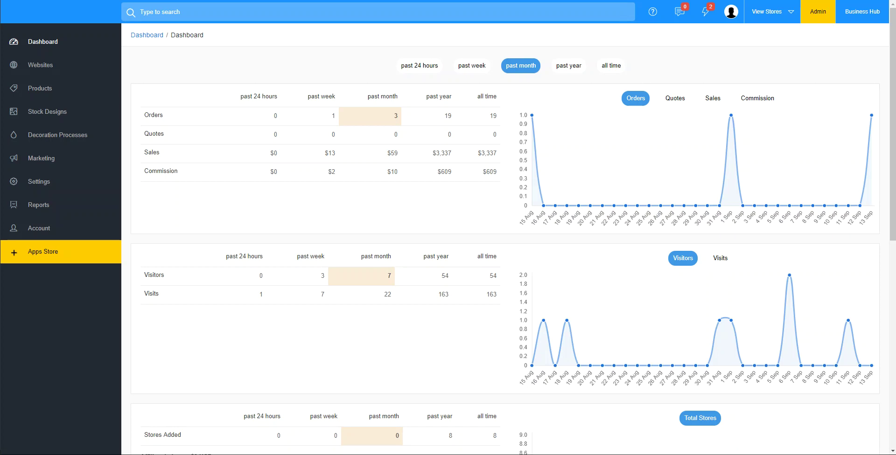
Step: Go to the Products catalog and open the Add Custom Blank Product form
click(33, 86)
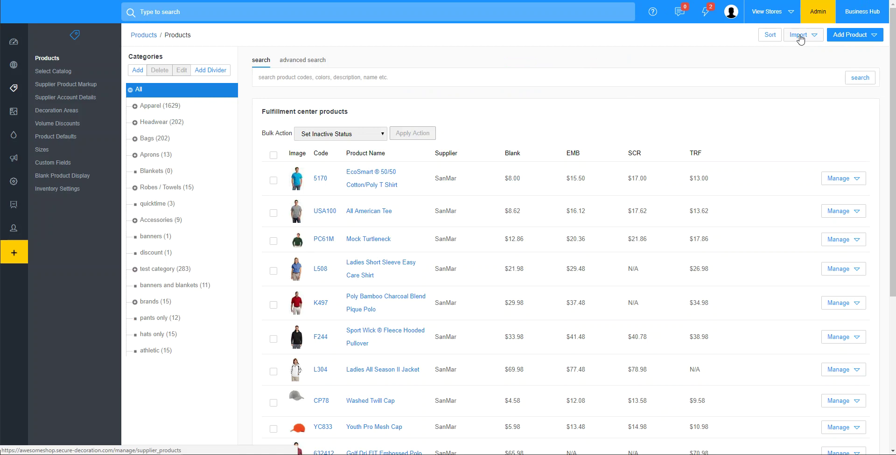
click(873, 39)
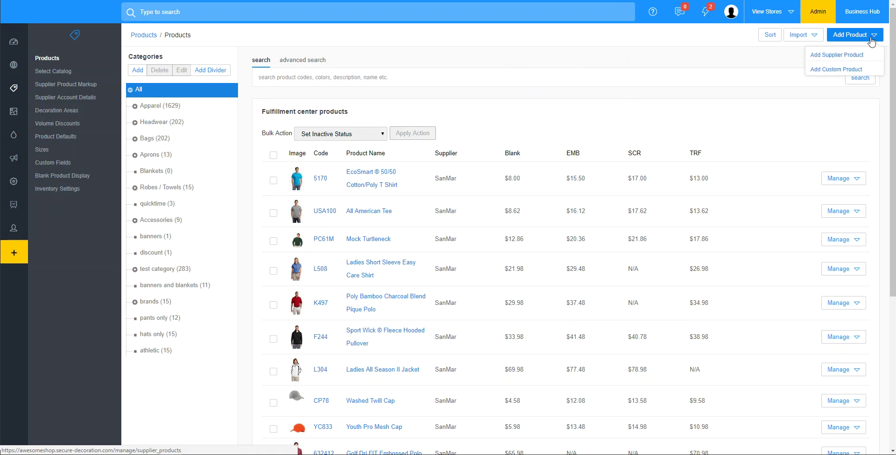
Step: Create an Apparel-default blank product named 'custom shirt' with code cs001, and save it
click(835, 69)
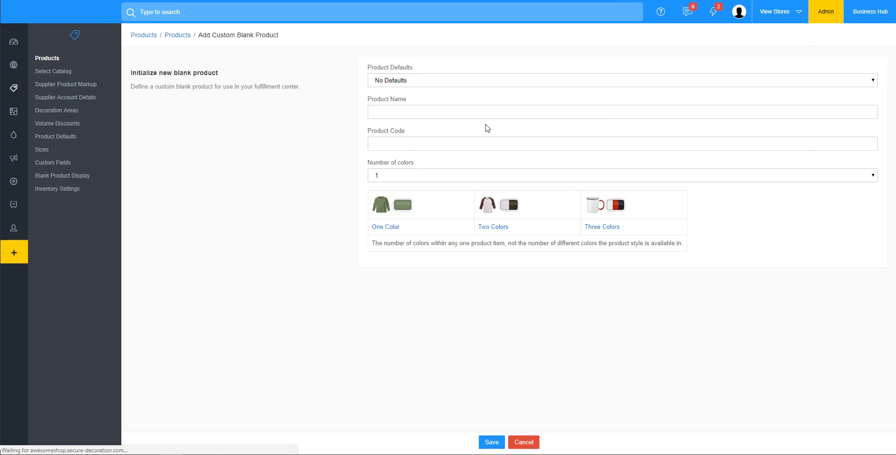
click(429, 80)
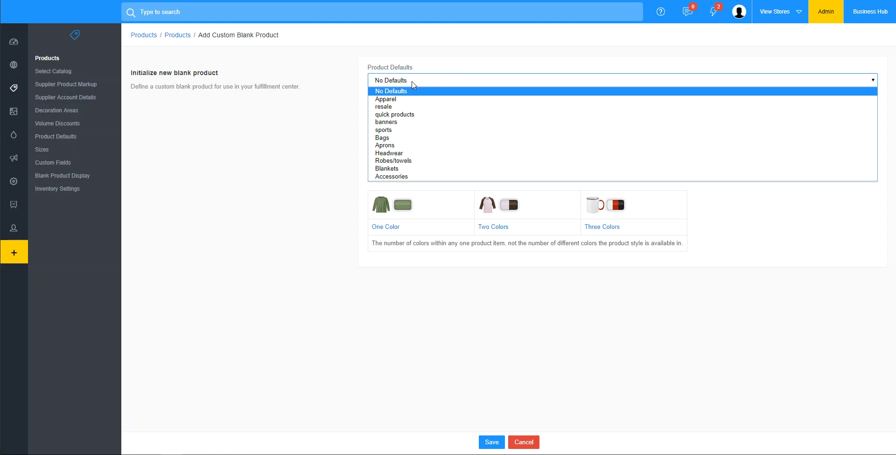
click(407, 99)
click(405, 113)
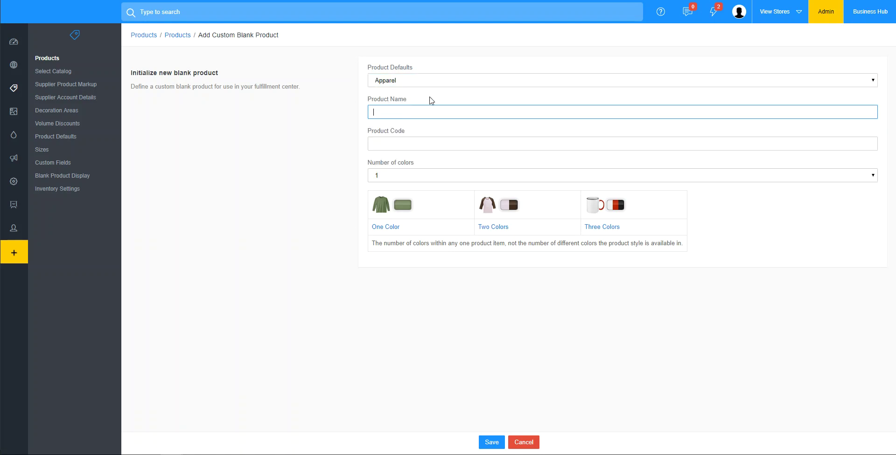
text(custom shirt)
click(409, 145)
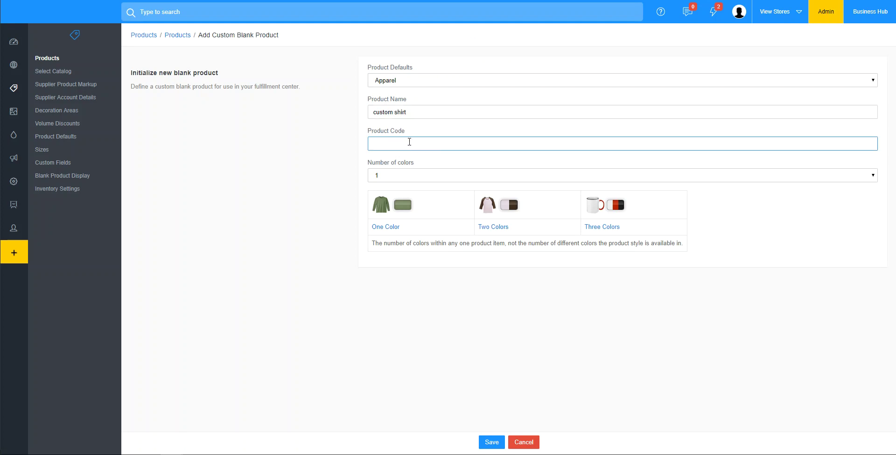
text(cs001)
click(489, 443)
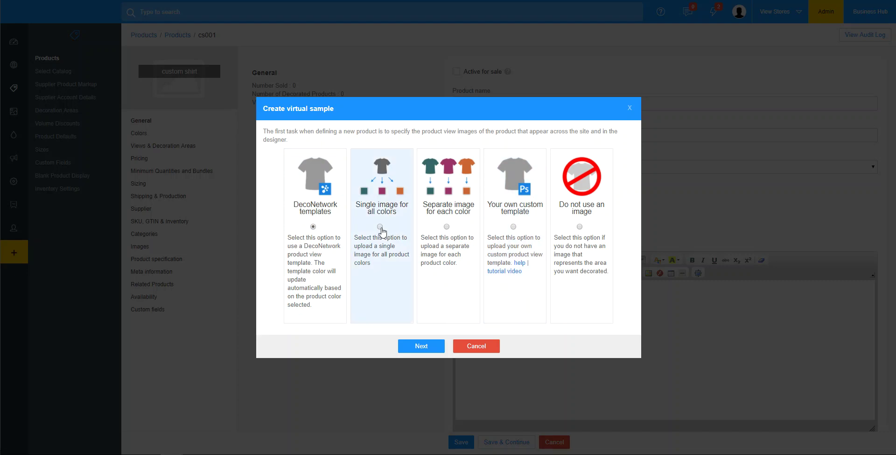
Step: Use a single image for all colours and continue to the image upload
click(380, 227)
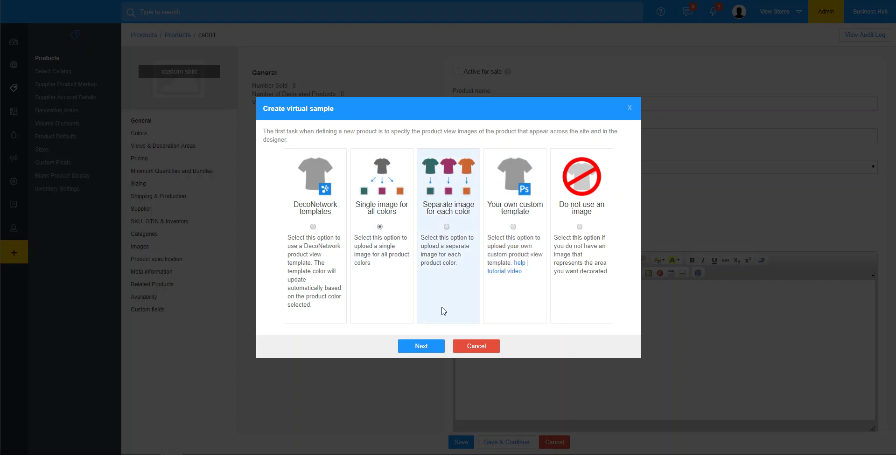
click(417, 347)
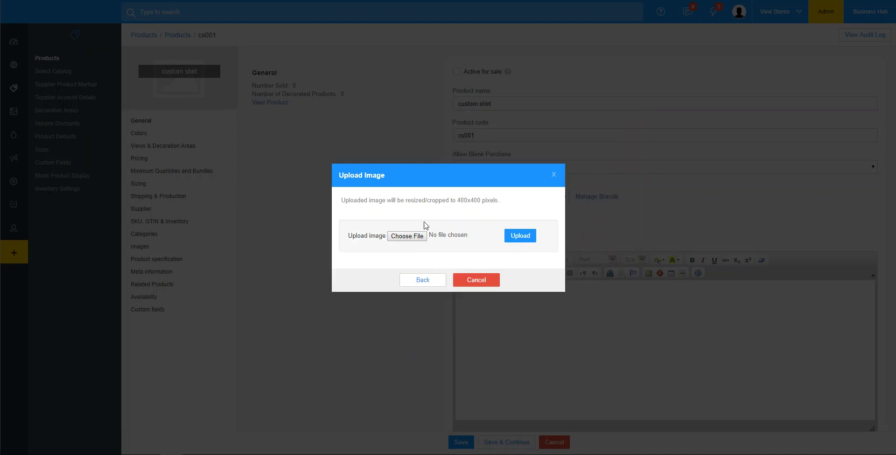
Step: Upload '2120 purple front.jpg' from Pictures as the view image
click(410, 236)
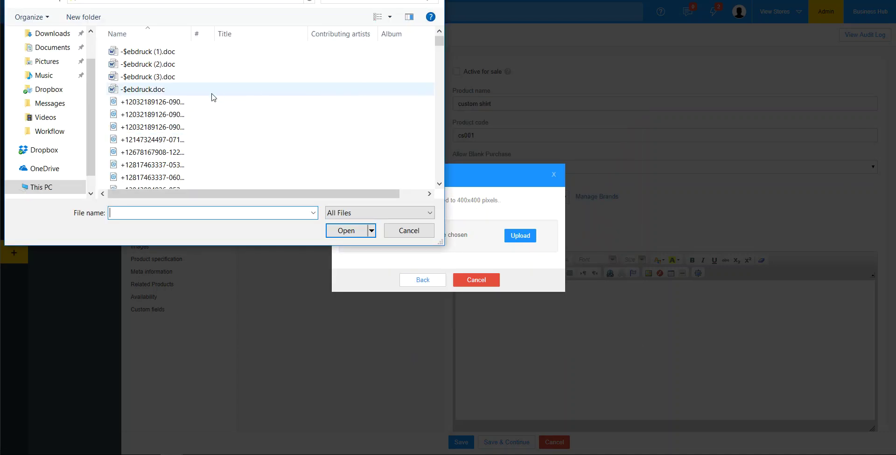
click(47, 61)
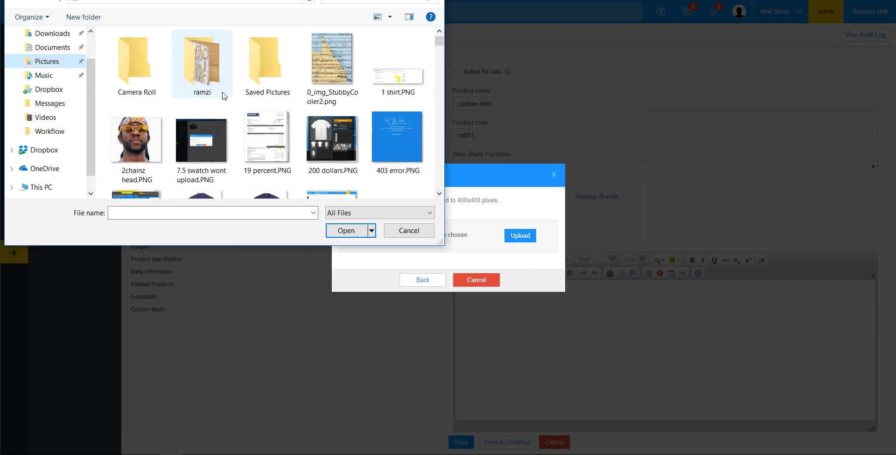
scroll(252, 126, down, 3)
click(266, 56)
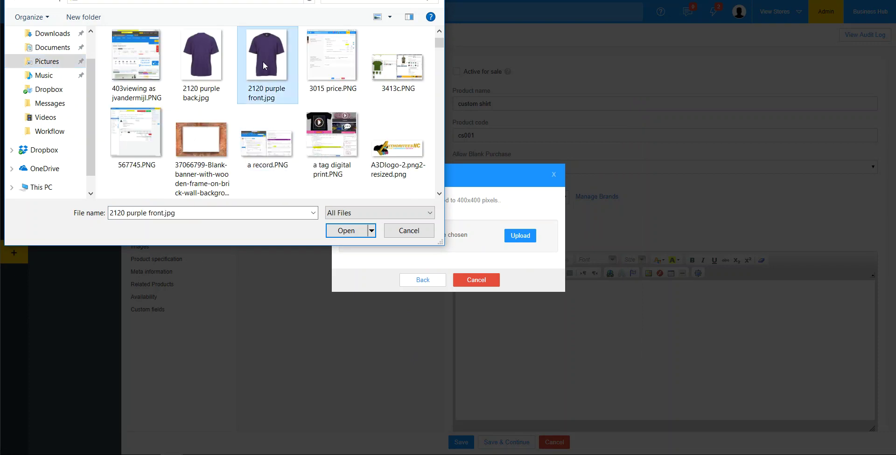
click(347, 234)
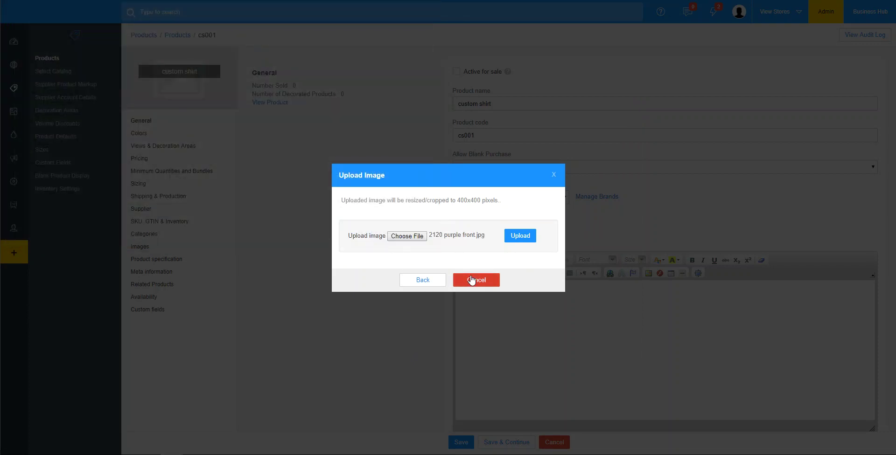
click(521, 239)
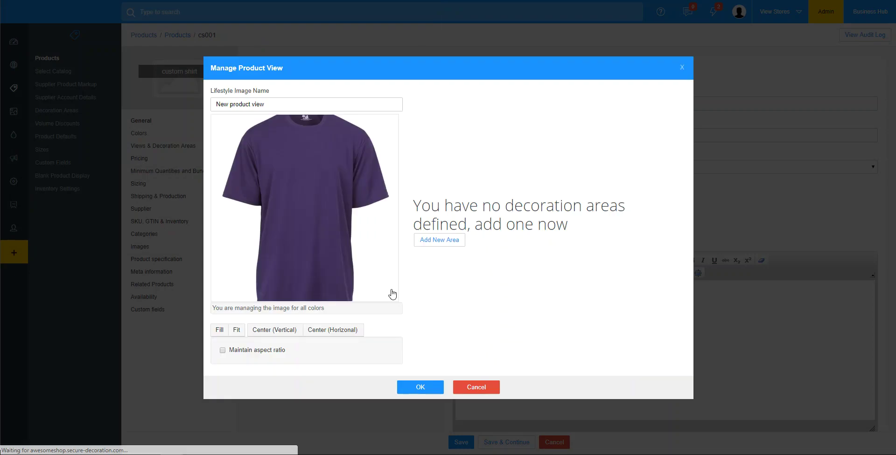
Step: Name the view 'front' and give it a Body decoration area
drag(275, 106, 99, 110)
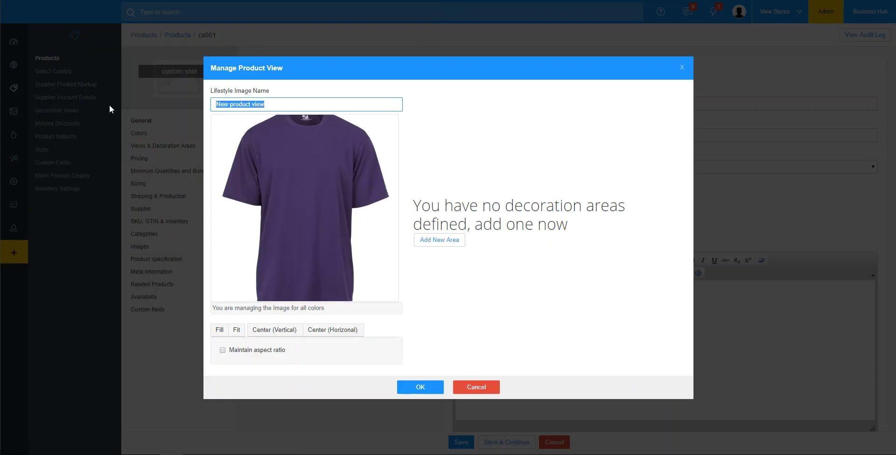
key(BackSpace)
text(fron)
text(t)
click(446, 241)
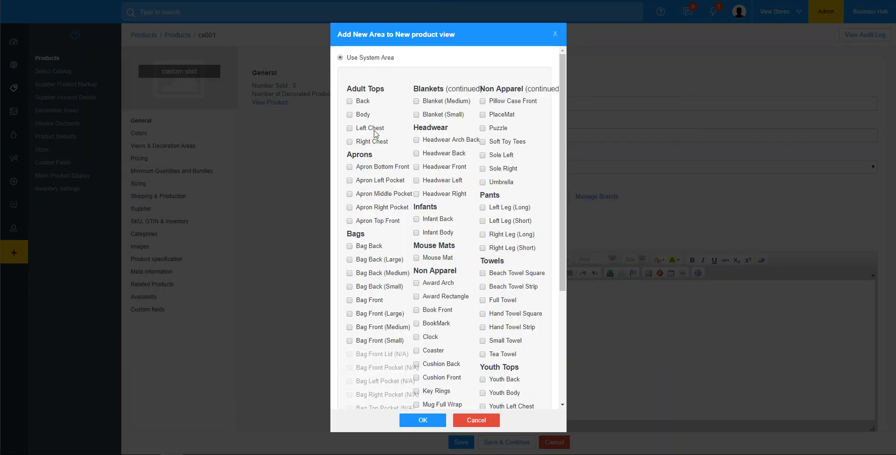
click(350, 114)
click(430, 425)
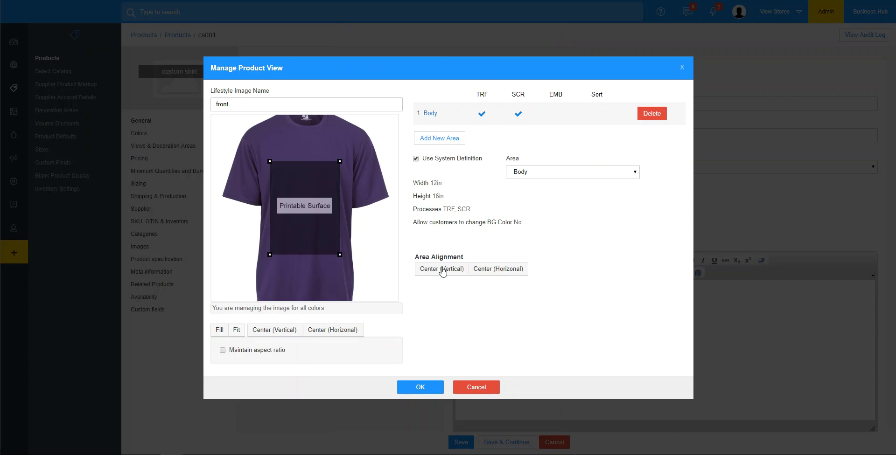
click(425, 391)
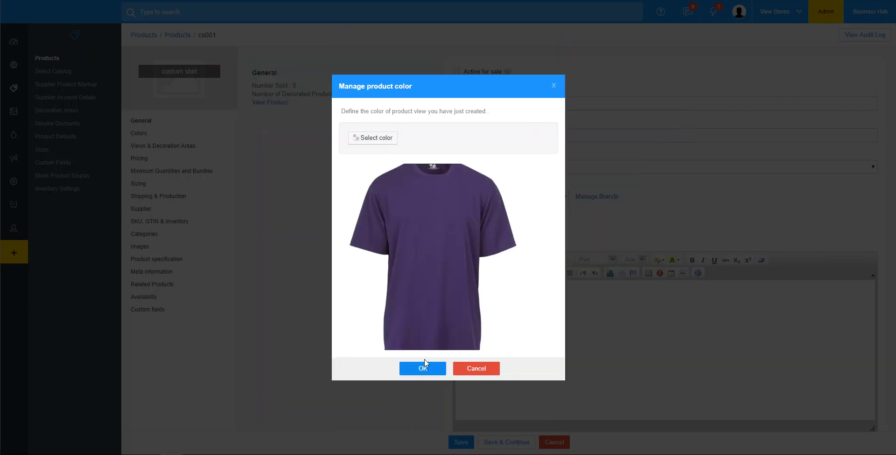
Step: Assign the generic Cornflower colour to the front view
click(382, 139)
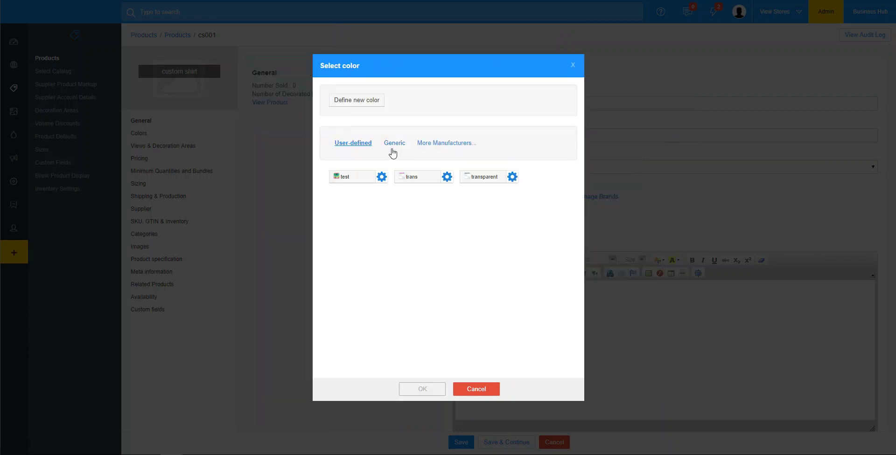
click(394, 141)
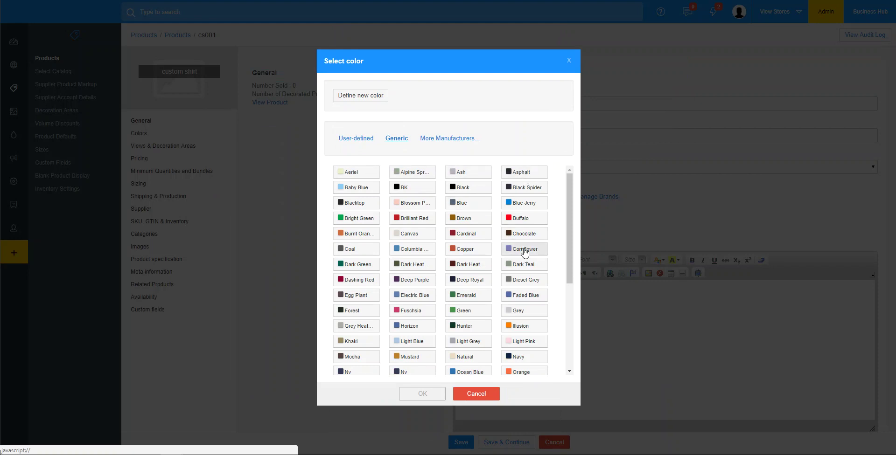
click(525, 253)
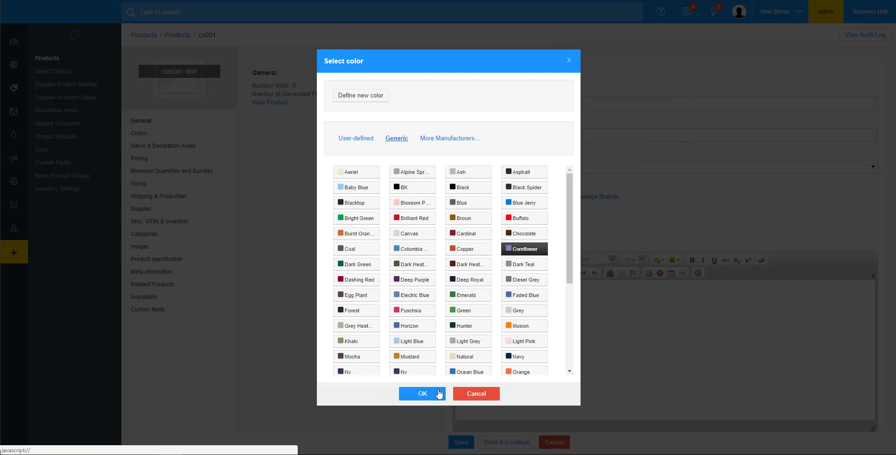
click(422, 396)
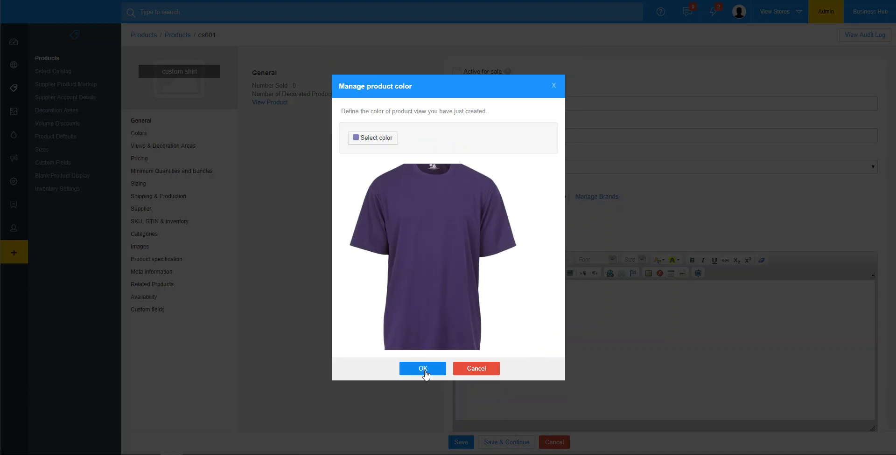
click(424, 371)
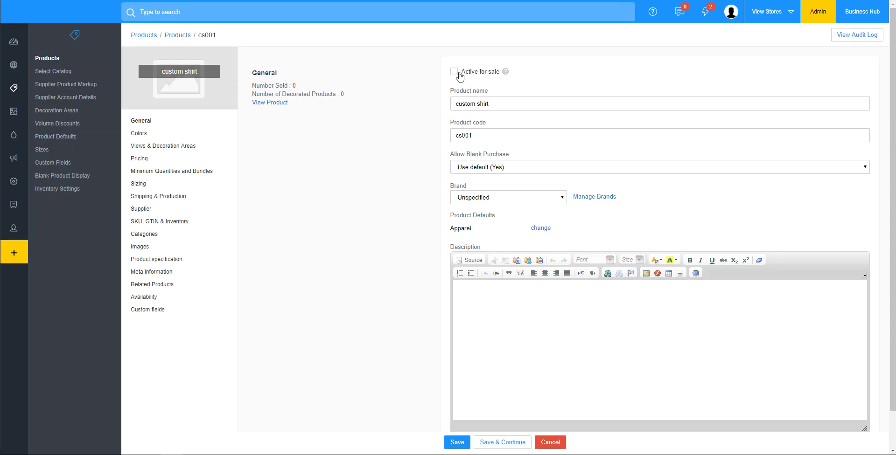
Step: Add the generic Black colour to the product's colour list
click(144, 135)
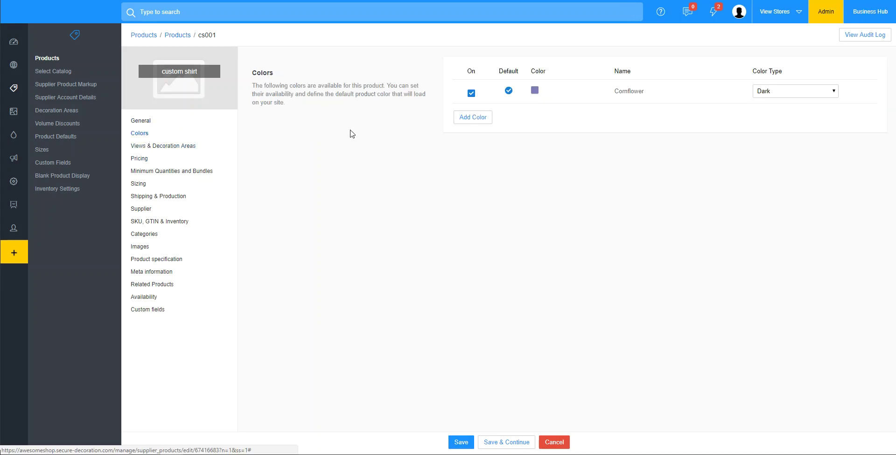
click(473, 118)
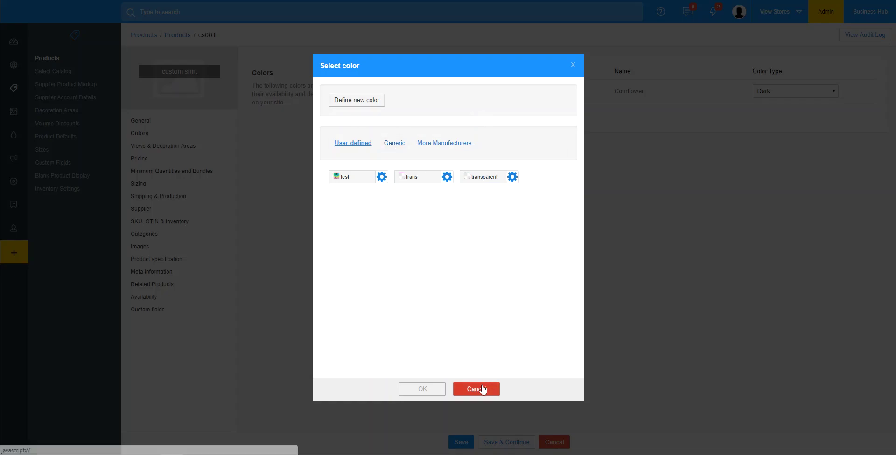
click(481, 390)
click(471, 123)
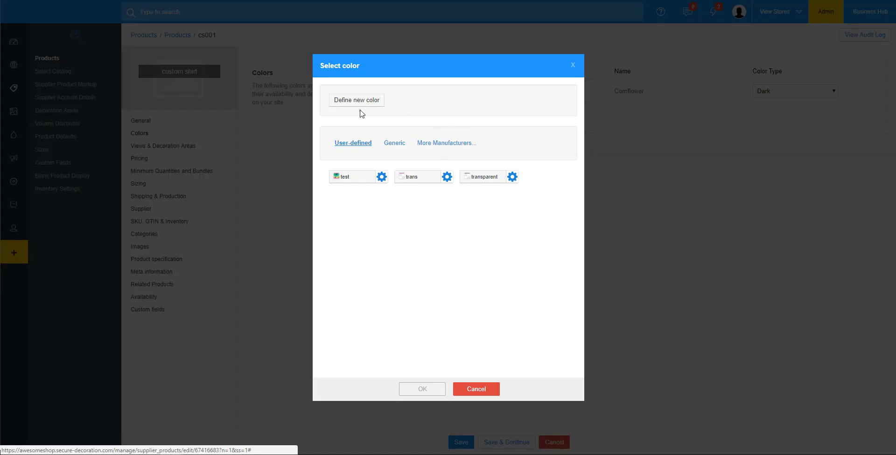
click(397, 139)
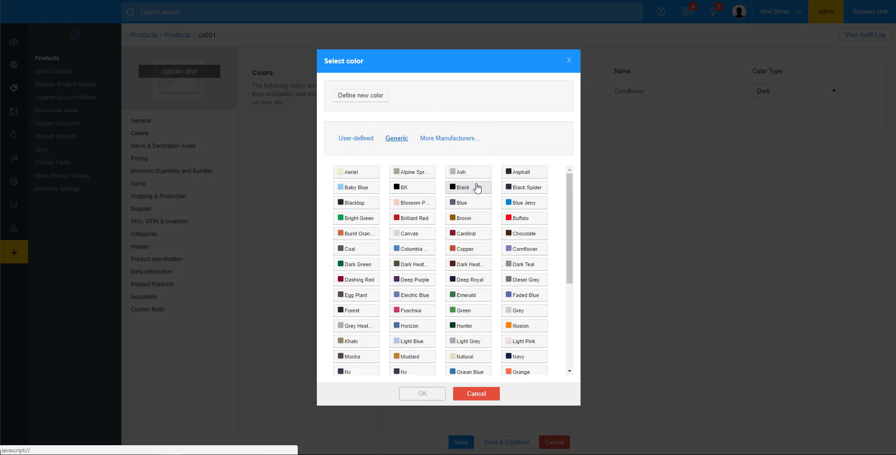
click(468, 187)
click(423, 394)
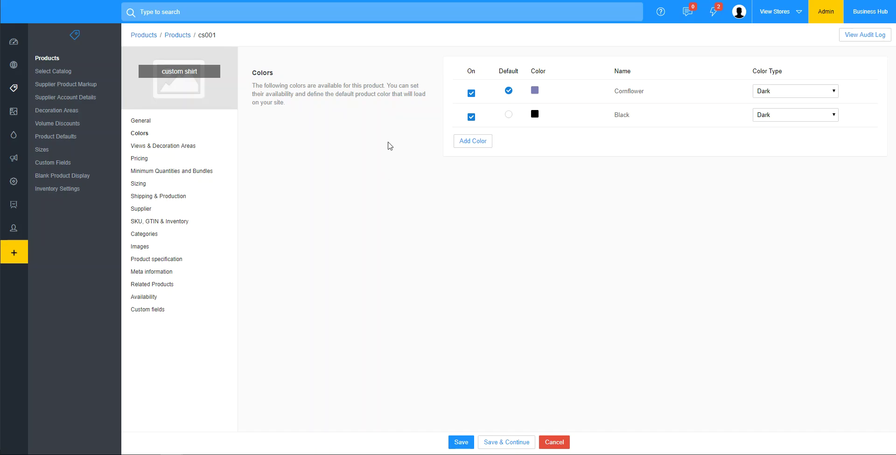
Step: Begin a new product view using a single image for all colours
click(157, 146)
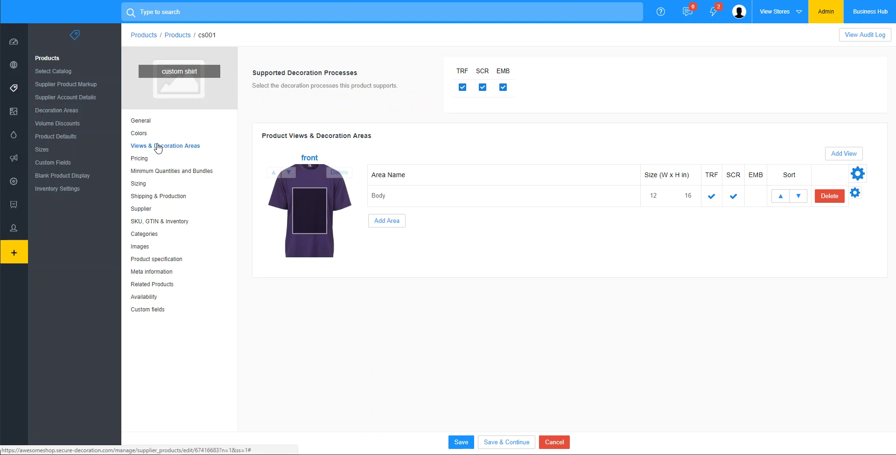
click(844, 154)
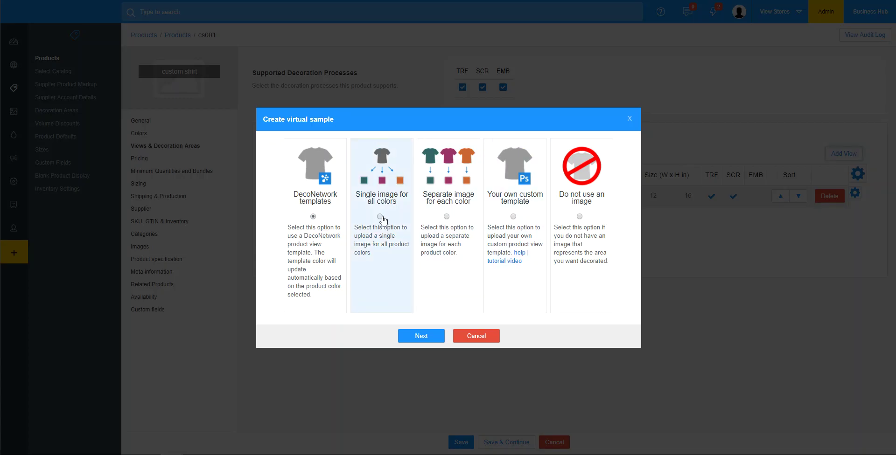
click(379, 217)
click(426, 337)
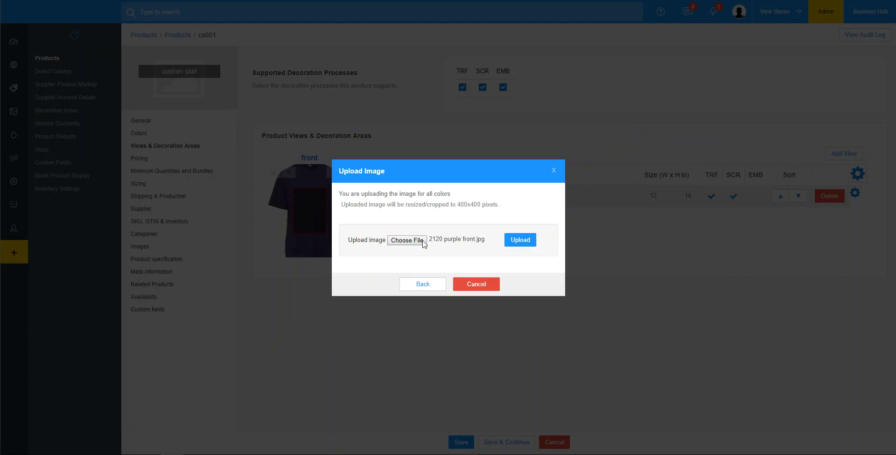
click(520, 240)
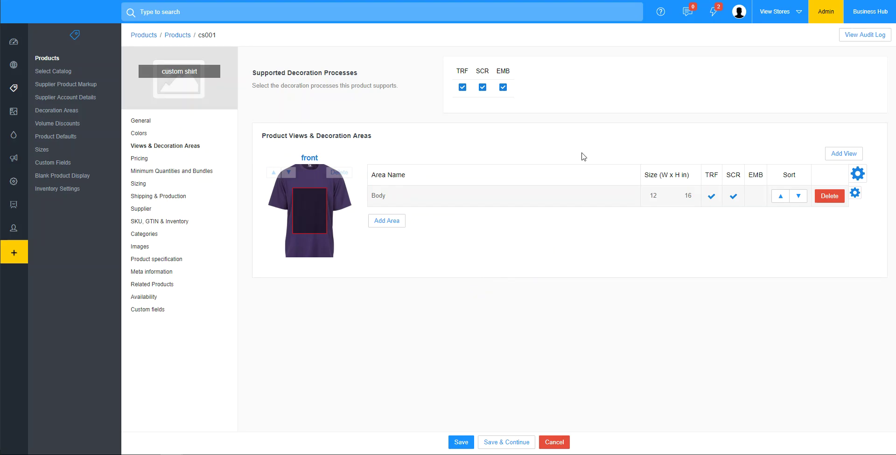
click(845, 154)
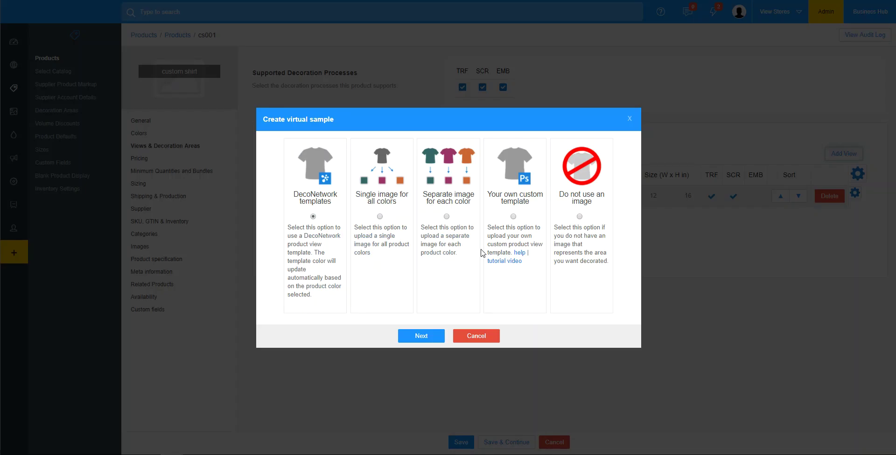
click(379, 217)
click(422, 337)
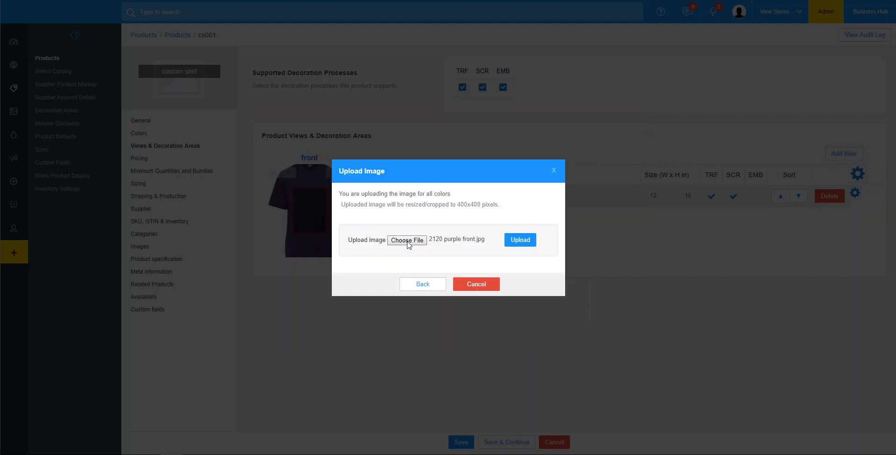
Step: Upload '2120 purple back.jpg' as the new view's image
click(409, 241)
scroll(269, 130, down, 1)
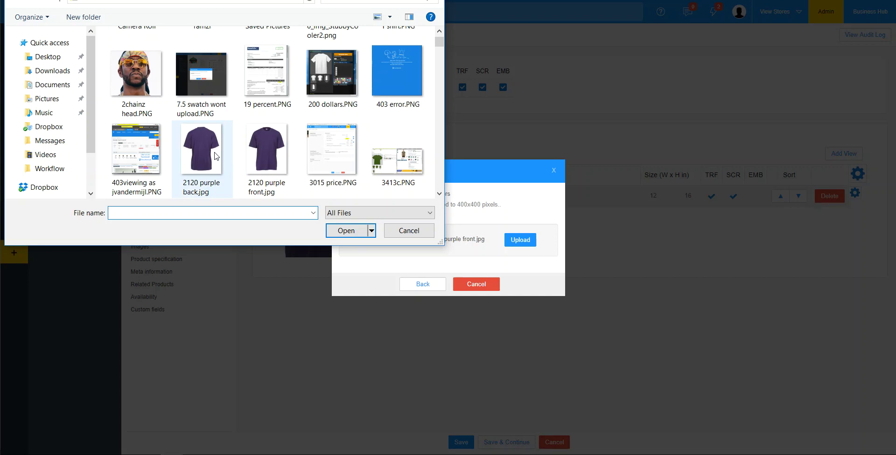
click(216, 156)
click(345, 231)
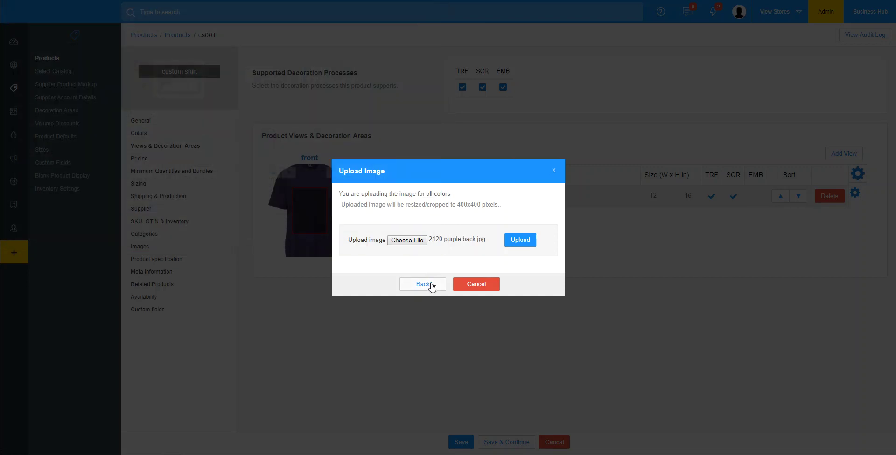
click(510, 244)
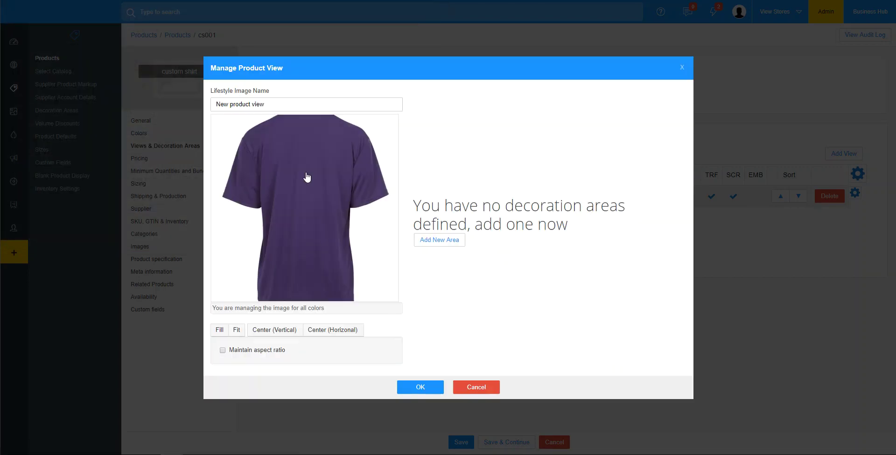
Step: Name the view 'back', add the Back decoration area and save it
drag(281, 104, 219, 104)
key(BackSpace)
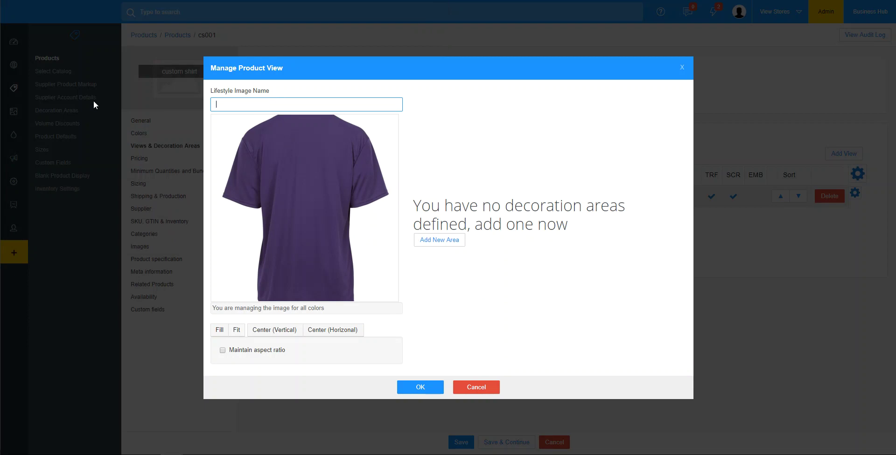
text(back)
click(448, 241)
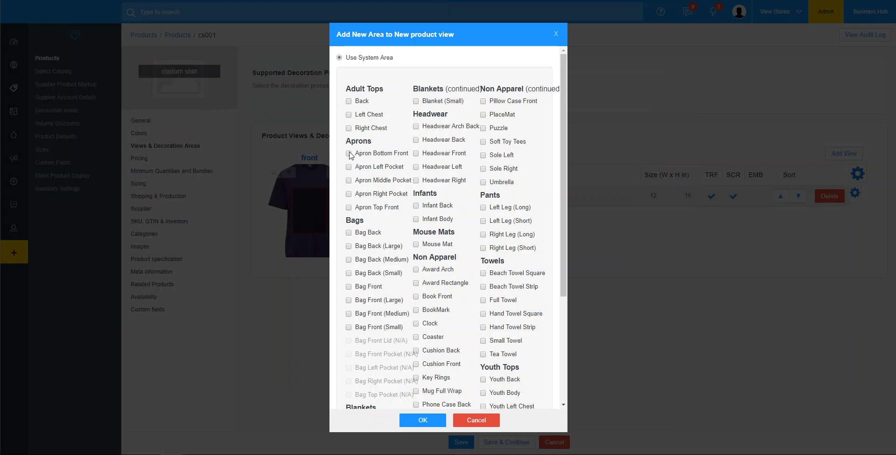
click(348, 101)
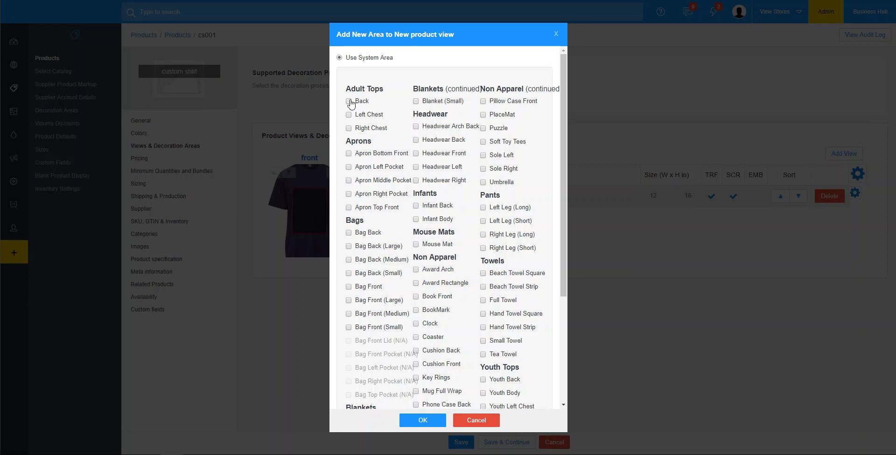
click(422, 422)
click(417, 388)
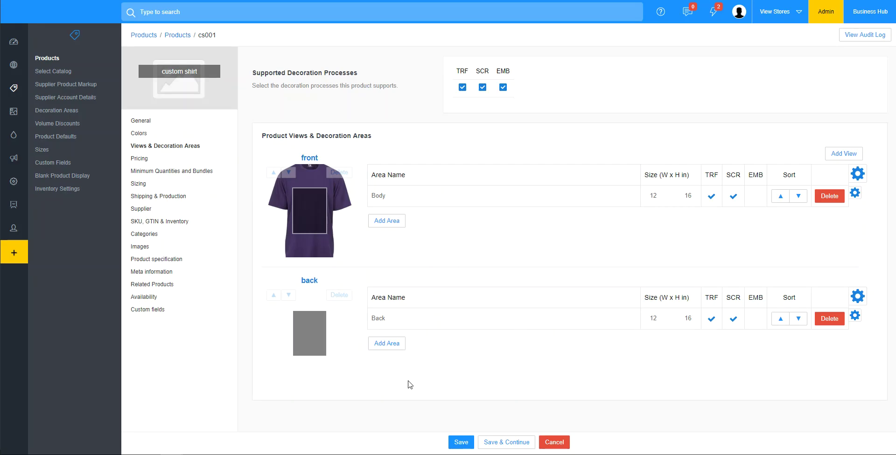
Step: Set the blank product price to $5.00
click(147, 164)
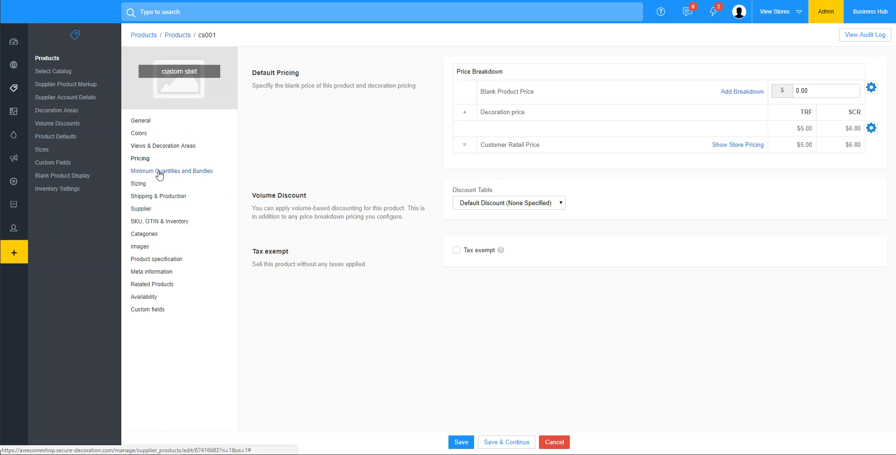
click(830, 91)
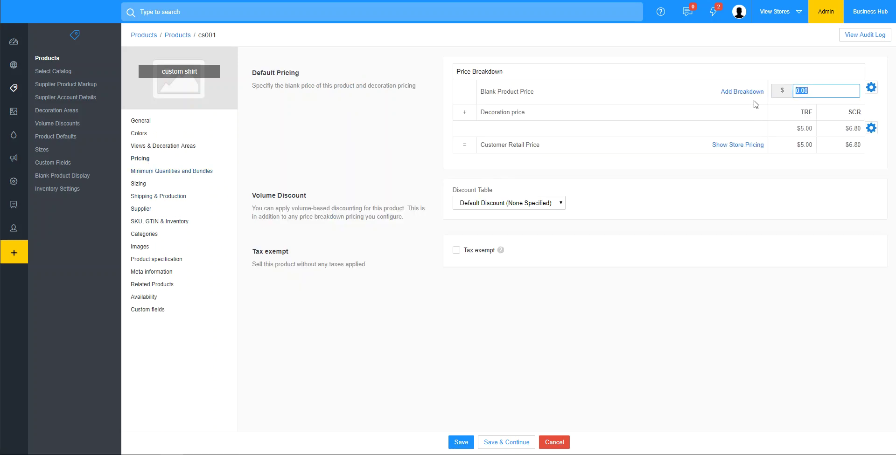
key(BackSpace)
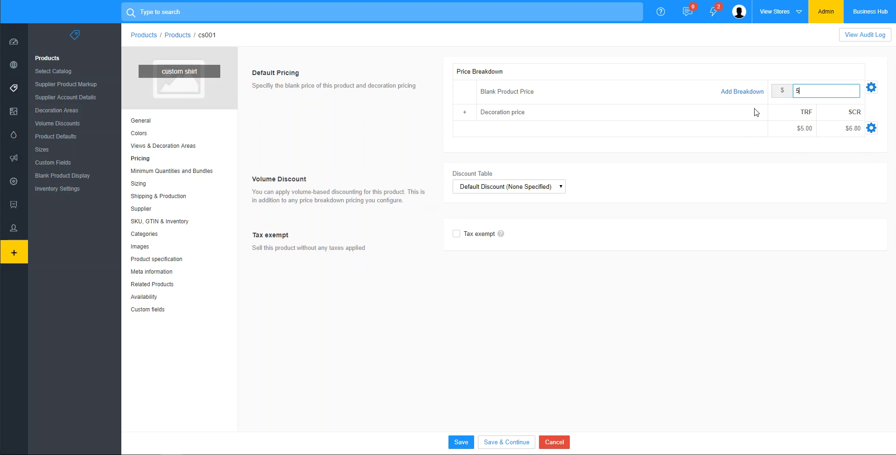
Step: Switch to the shirt's own sizes, XS to 3XL, with the size field on
click(173, 171)
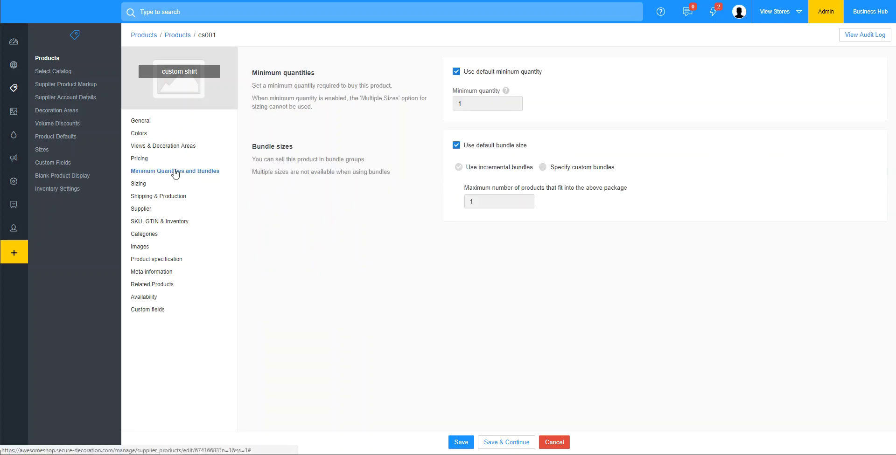
click(139, 184)
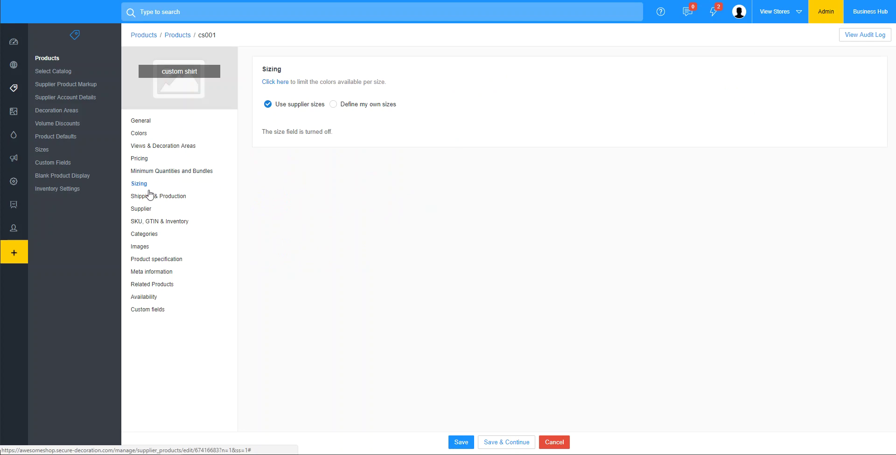
click(333, 105)
click(860, 84)
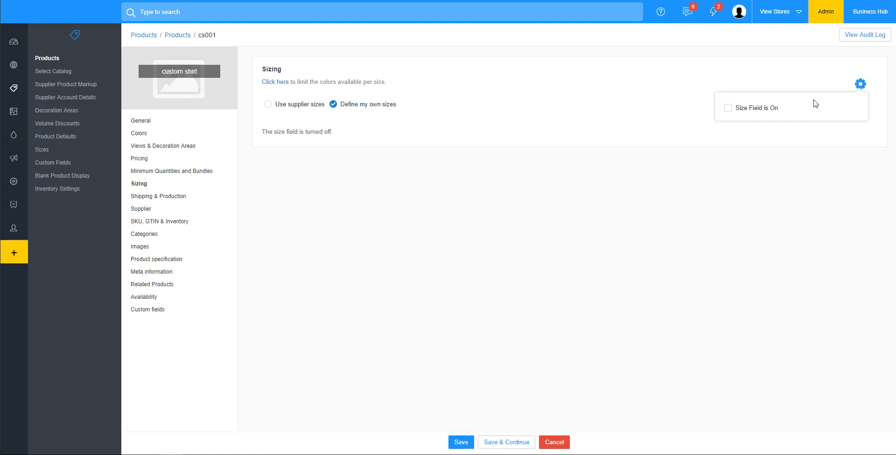
click(728, 108)
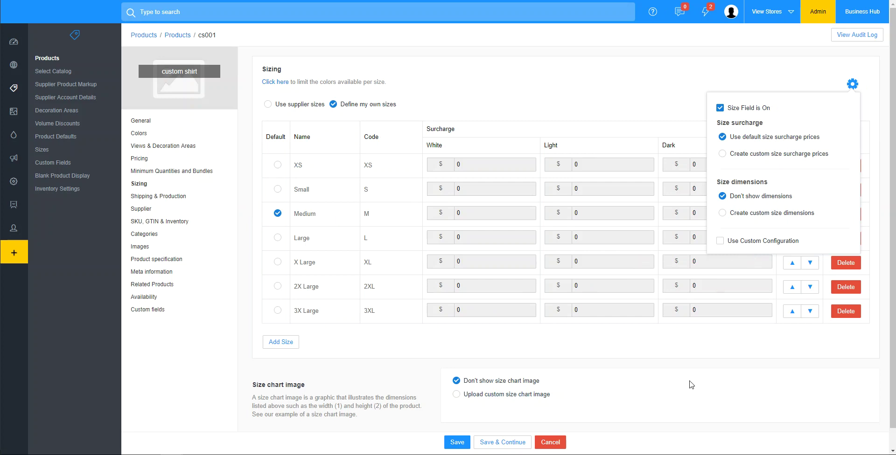
Step: Set the single shipping weight to 0.0125 lb
click(150, 197)
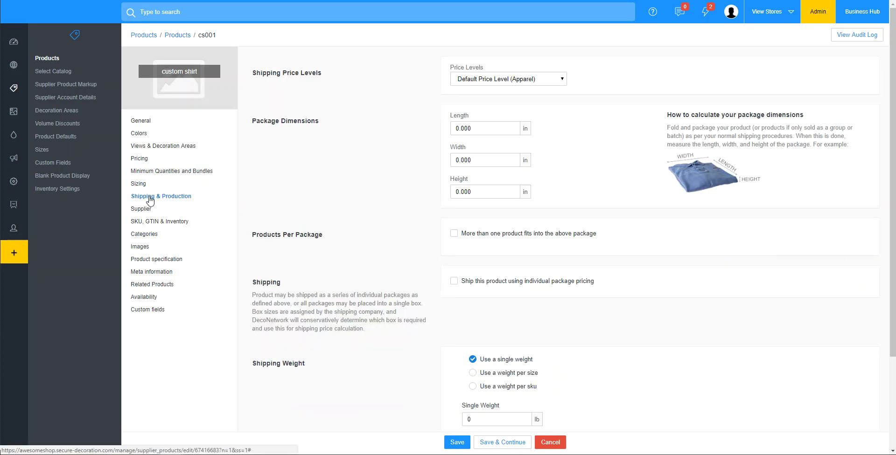
scroll(482, 334, down, 3)
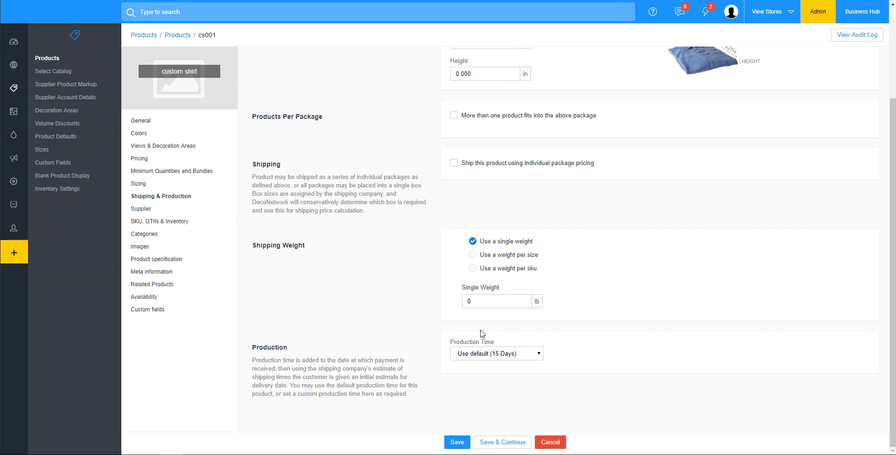
double_click(483, 302)
key(BackSpace)
click(628, 318)
scroll(445, 228, up, 2)
scroll(448, 215, up, 1)
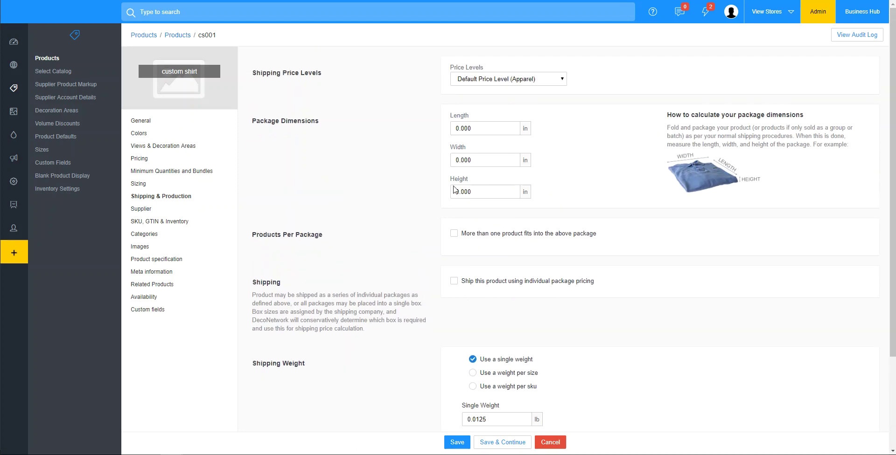
Step: Review supplier cost, SKU/inventory and category settings, leaving them at defaults
click(158, 210)
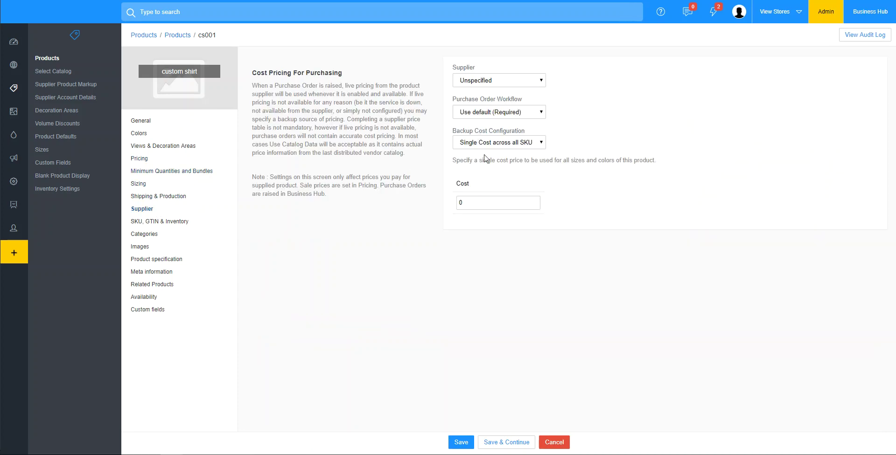
click(536, 112)
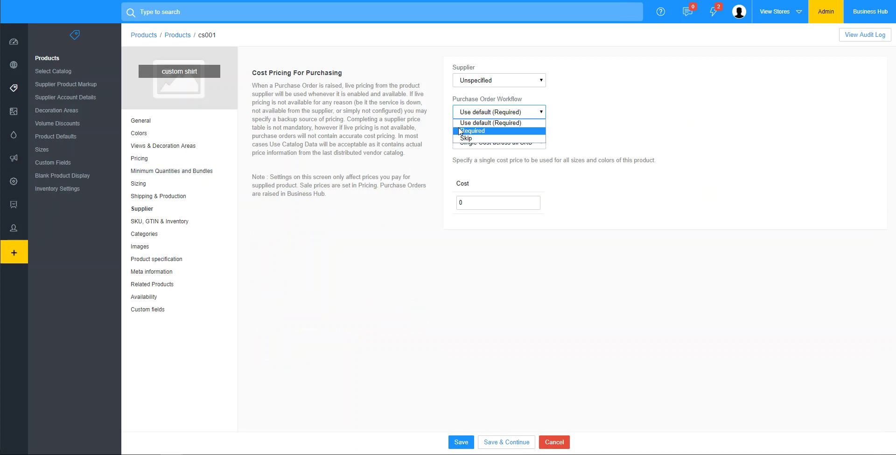
click(425, 84)
click(151, 223)
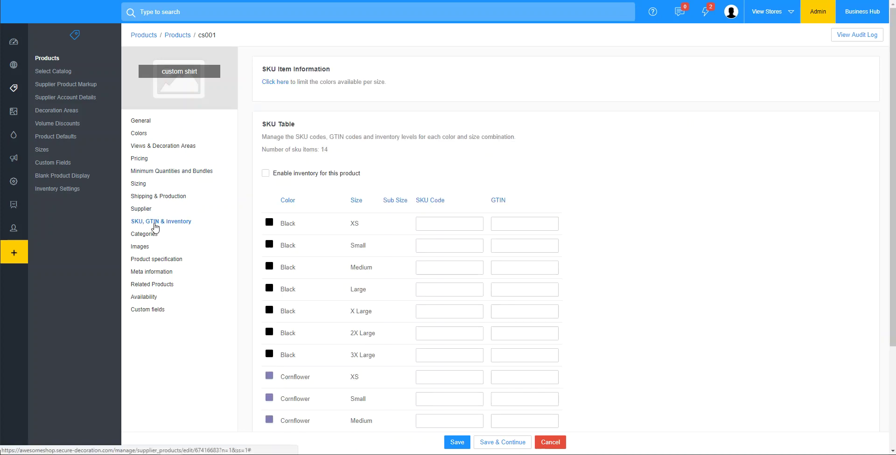
click(151, 236)
Step: Add '2120 purple front.jpg' as the sales image
click(149, 248)
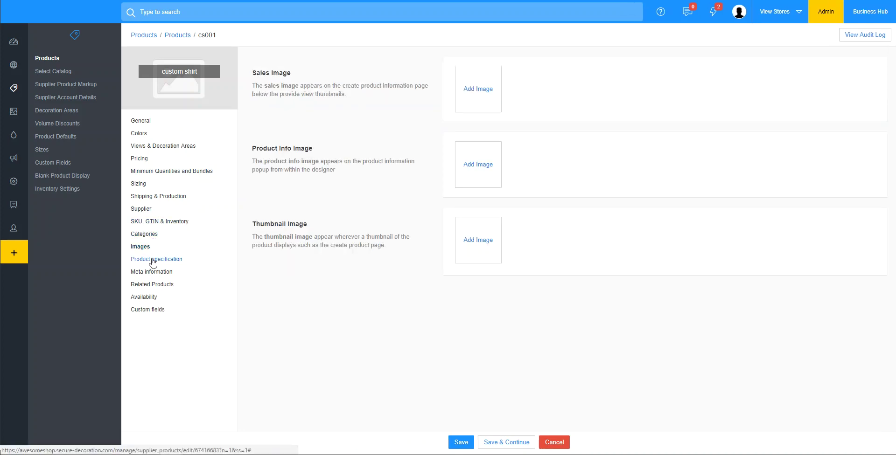
click(476, 91)
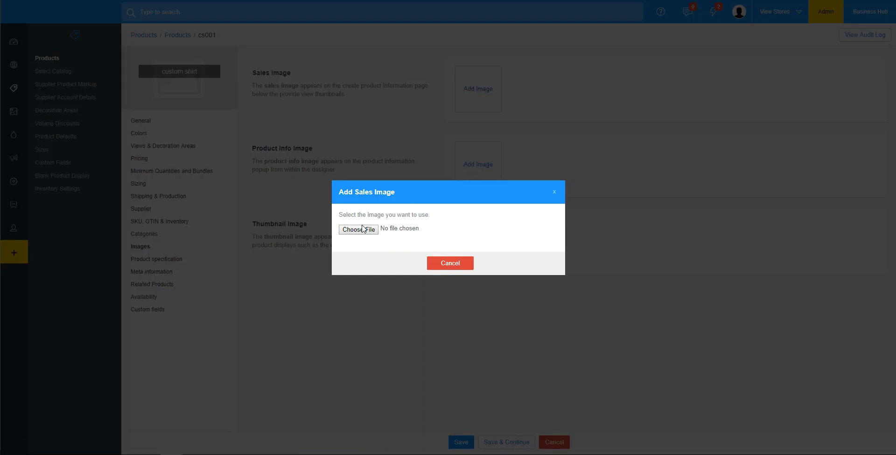
click(359, 231)
scroll(280, 116, down, 3)
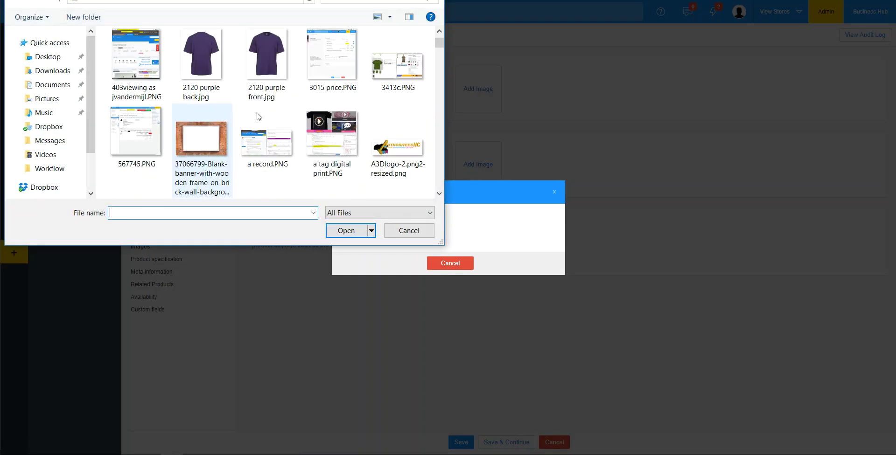
click(265, 63)
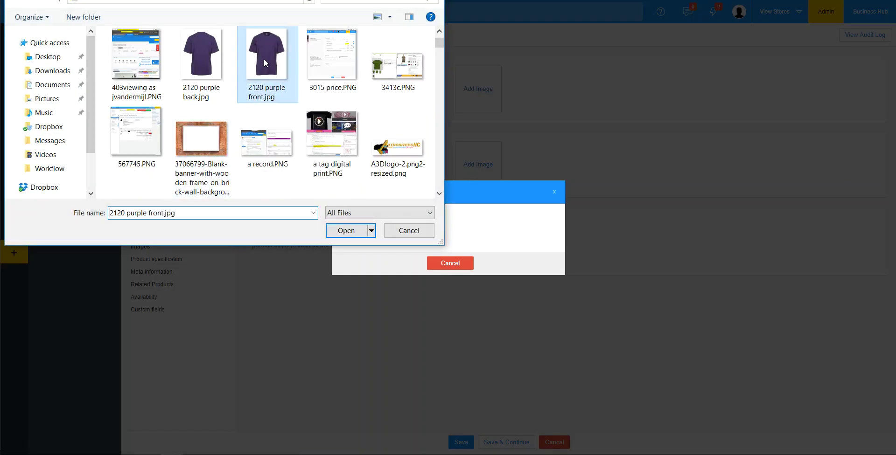
click(351, 231)
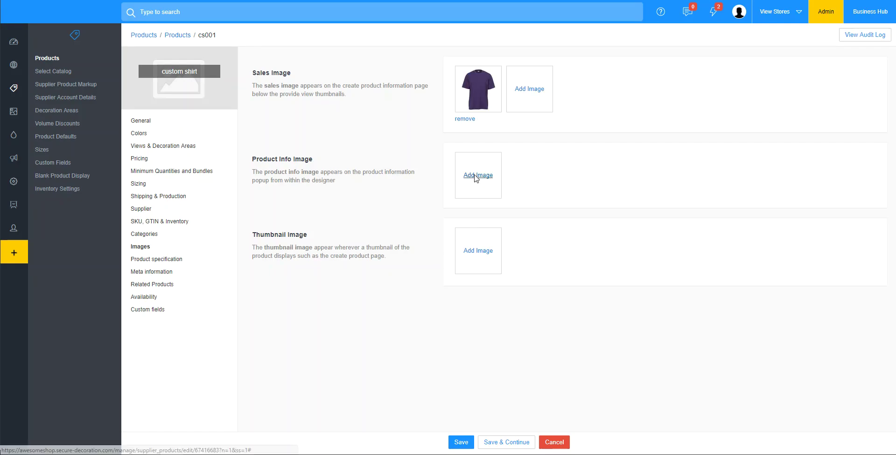
Step: Add '2120 purple front.jpg' as the product info image
click(474, 177)
click(358, 230)
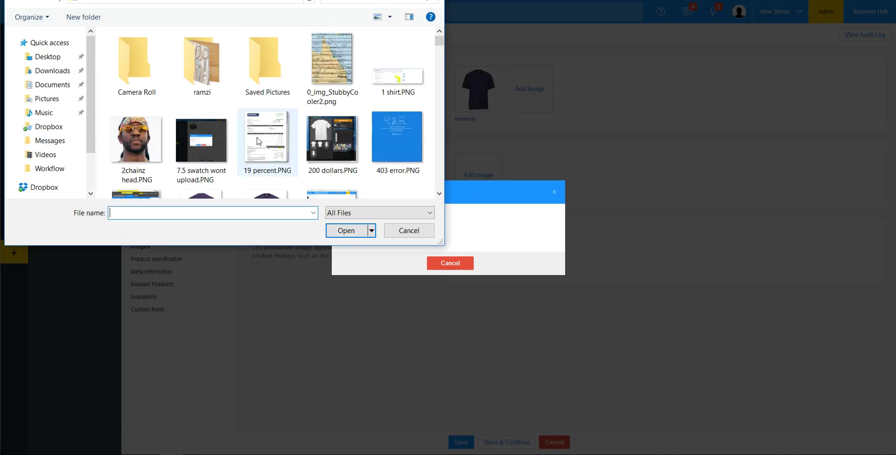
scroll(259, 141, down, 3)
scroll(258, 141, up, 1)
click(267, 137)
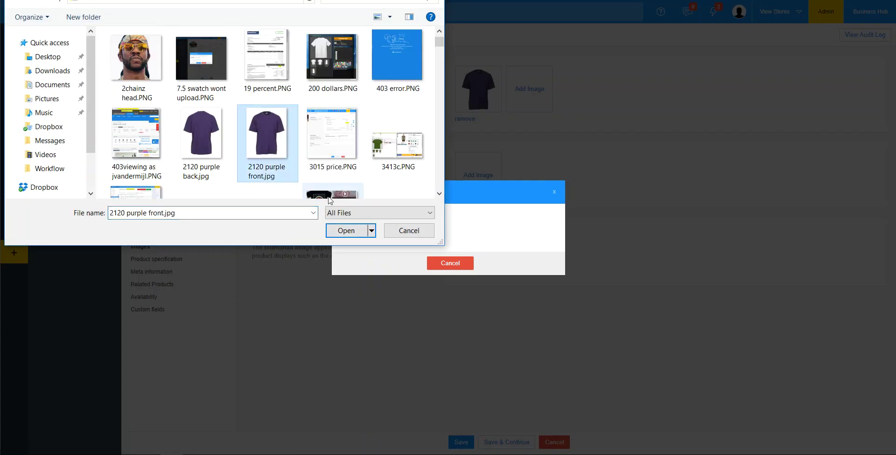
click(345, 232)
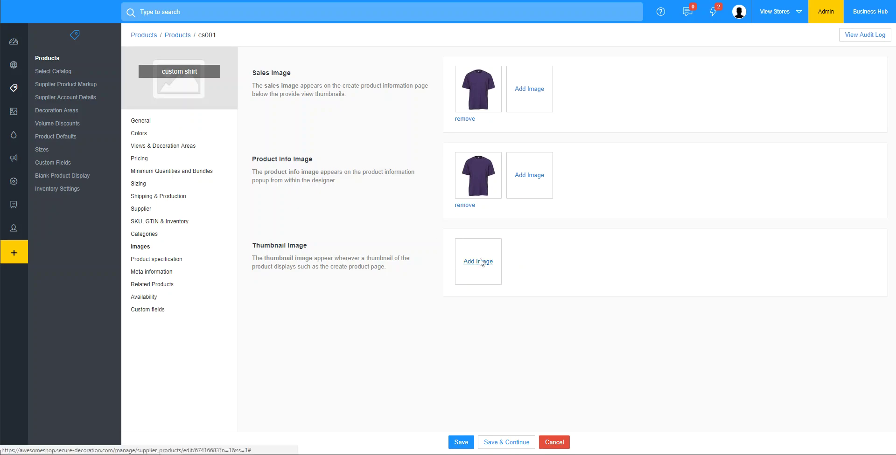
Step: Upload '2120 purple front.jpg' as the thumbnail image
click(481, 263)
click(353, 230)
scroll(278, 137, down, 1)
click(270, 149)
click(346, 230)
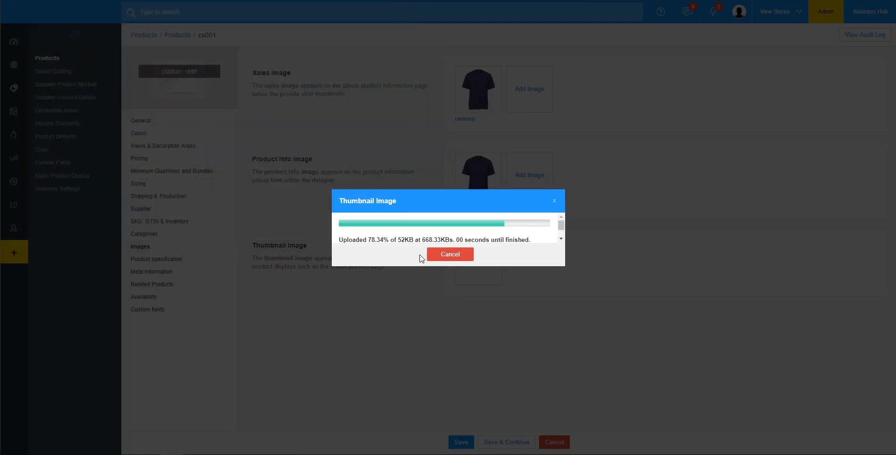
Step: Review the specification, meta information and availability settings, save custom shirt, and continue past rendering
click(170, 265)
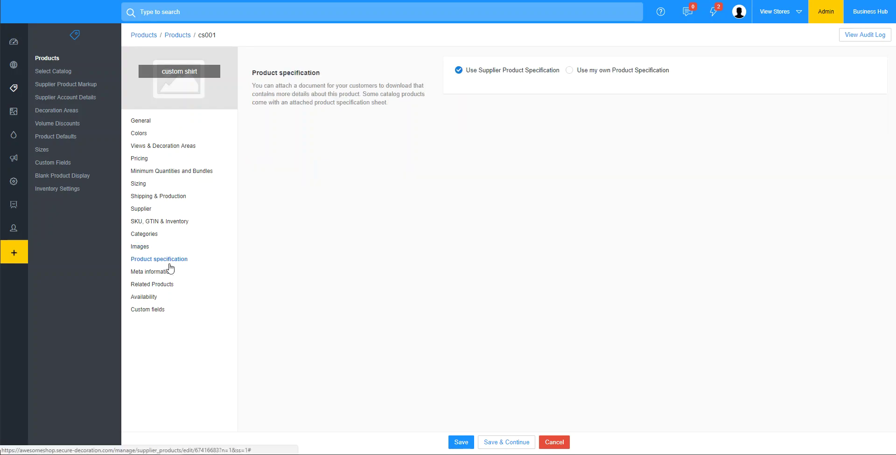
click(164, 273)
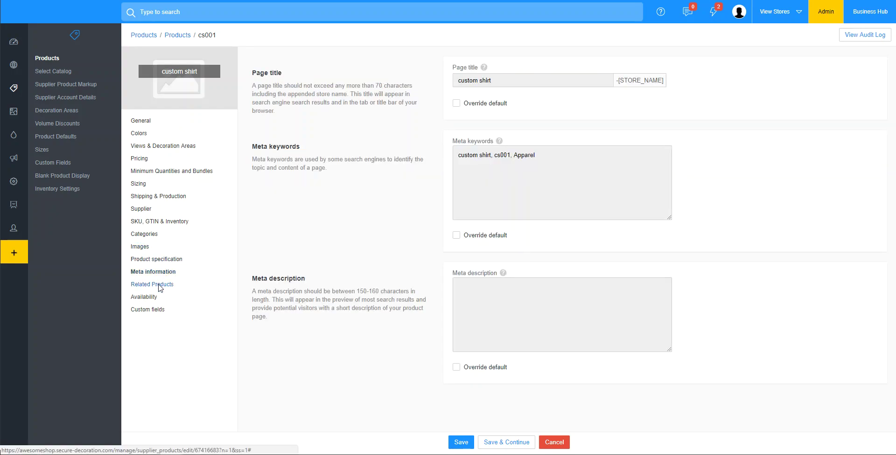
click(160, 286)
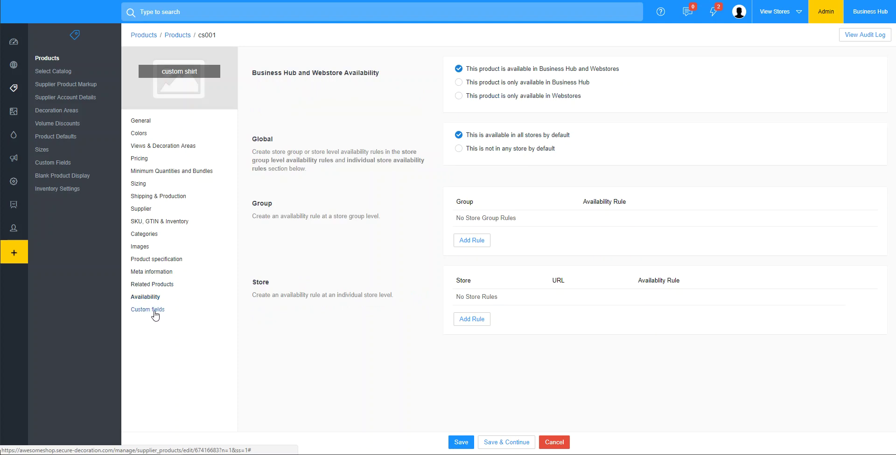
click(461, 442)
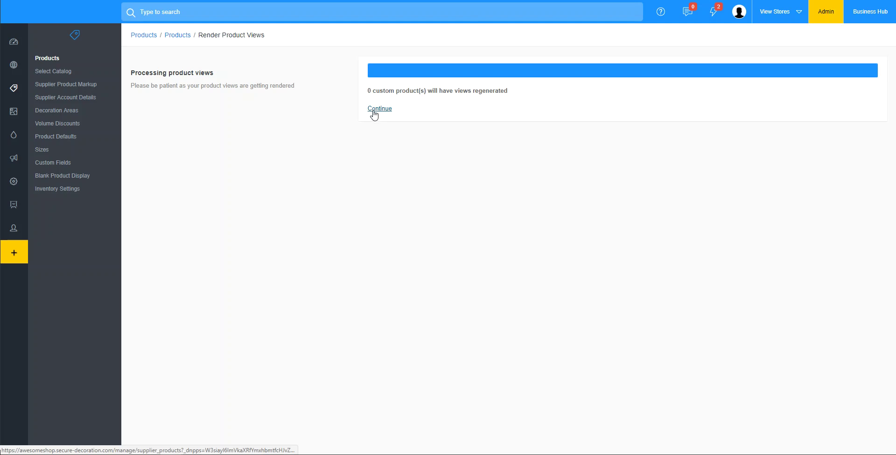
click(374, 110)
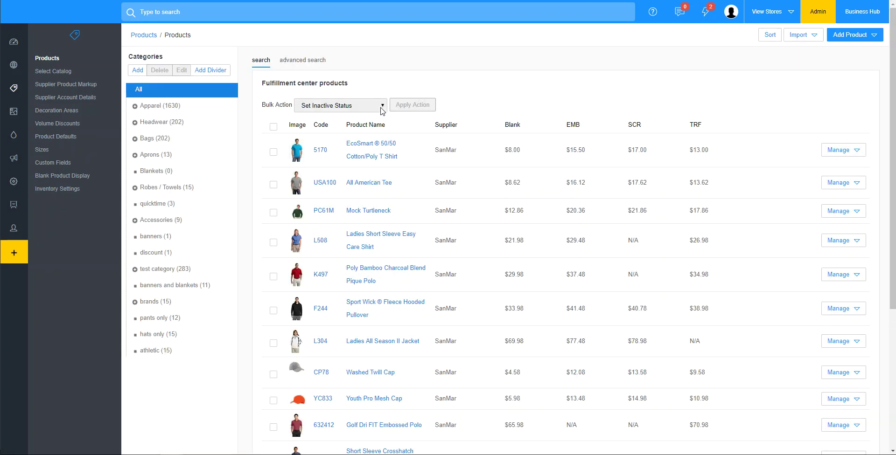
Step: Filter the products list by product code 'cs' using the advanced search
click(301, 65)
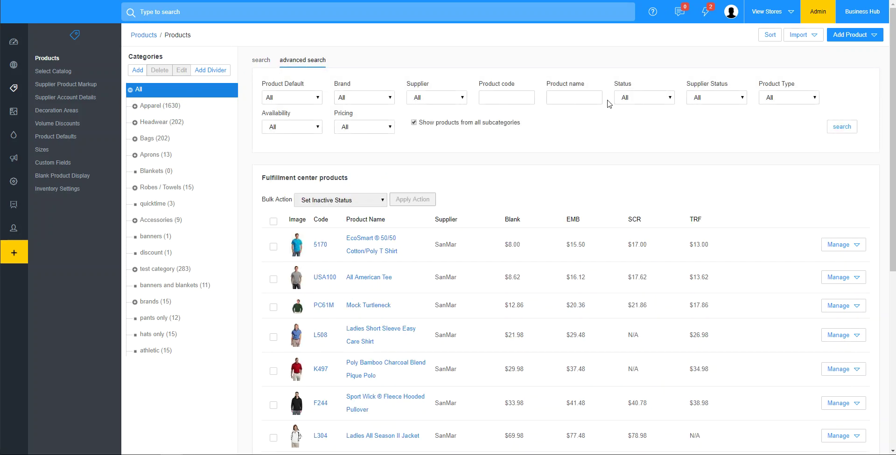
click(588, 96)
click(509, 97)
text(cs)
key(Return)
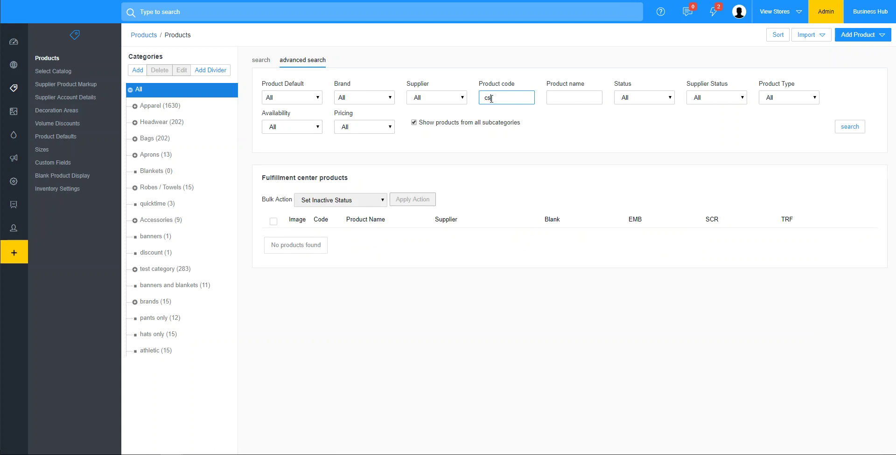
key(Return)
Step: Go to page 4 of the results to show custom shirt cs001
scroll(387, 252, down, 5)
scroll(395, 285, down, 3)
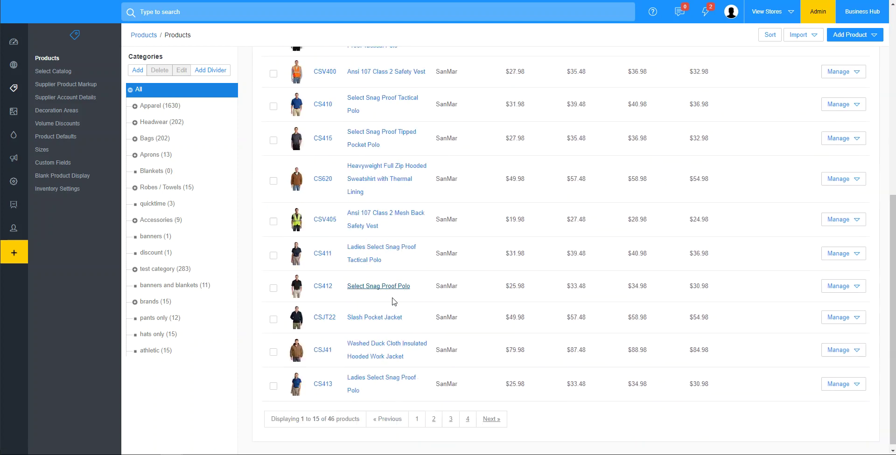
click(467, 415)
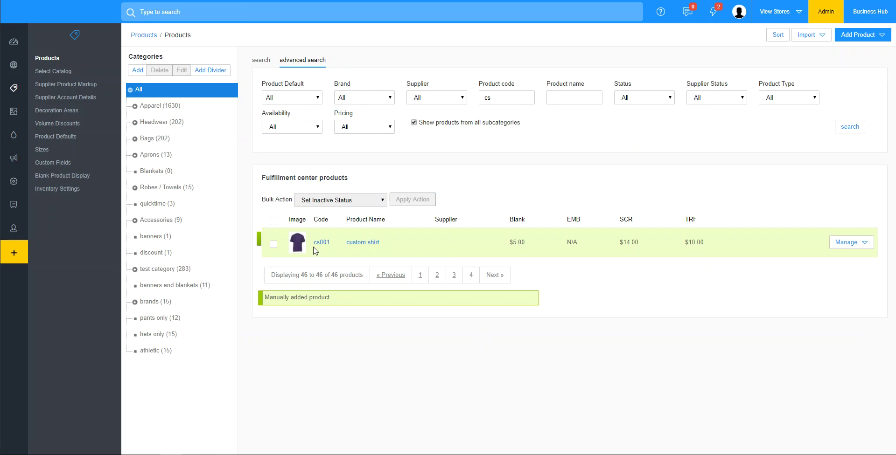